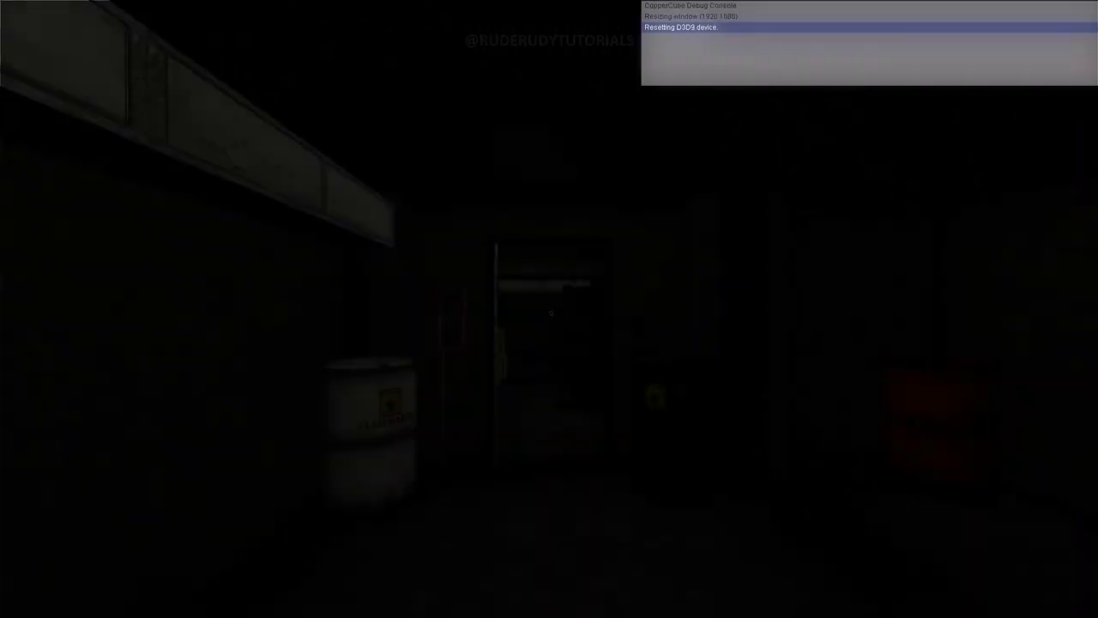
# - Walk through the doorway and down the crate corridor toward the wall
pyautogui.press('w')
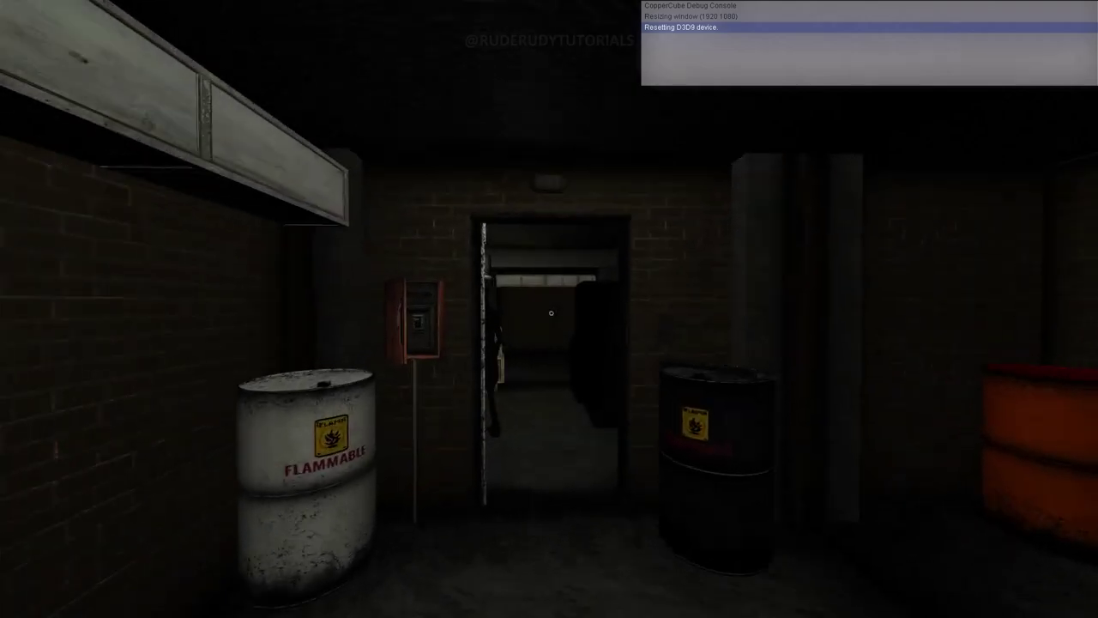
pyautogui.press('w')
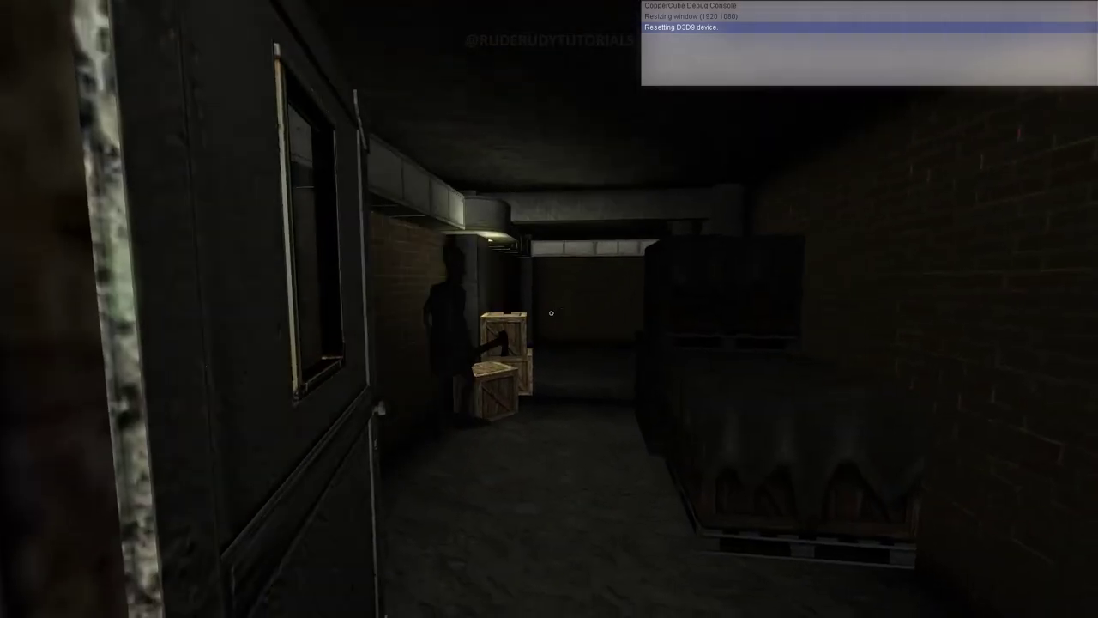
pyautogui.press('w')
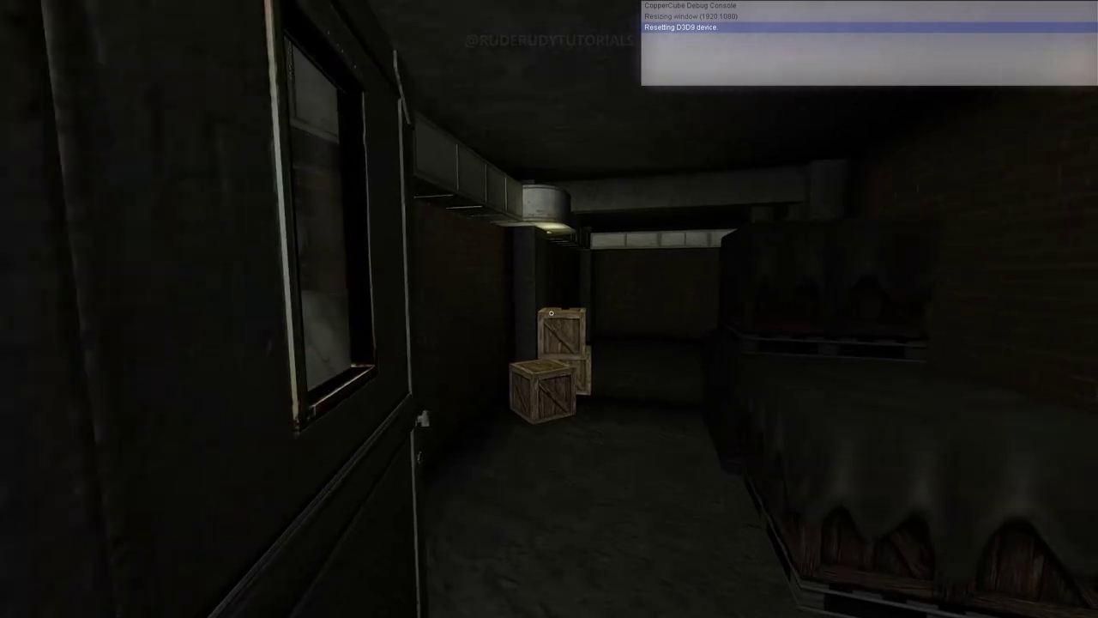
# - Back out into the brick room and face the doorway where the axe monster appears
pyautogui.press('s')
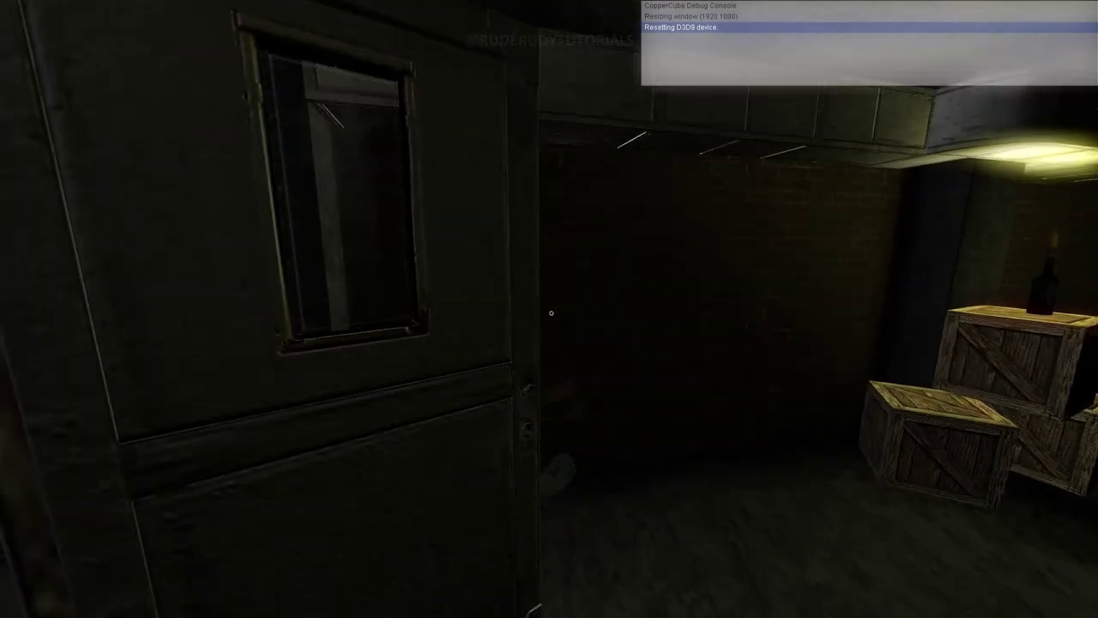
pyautogui.press('s')
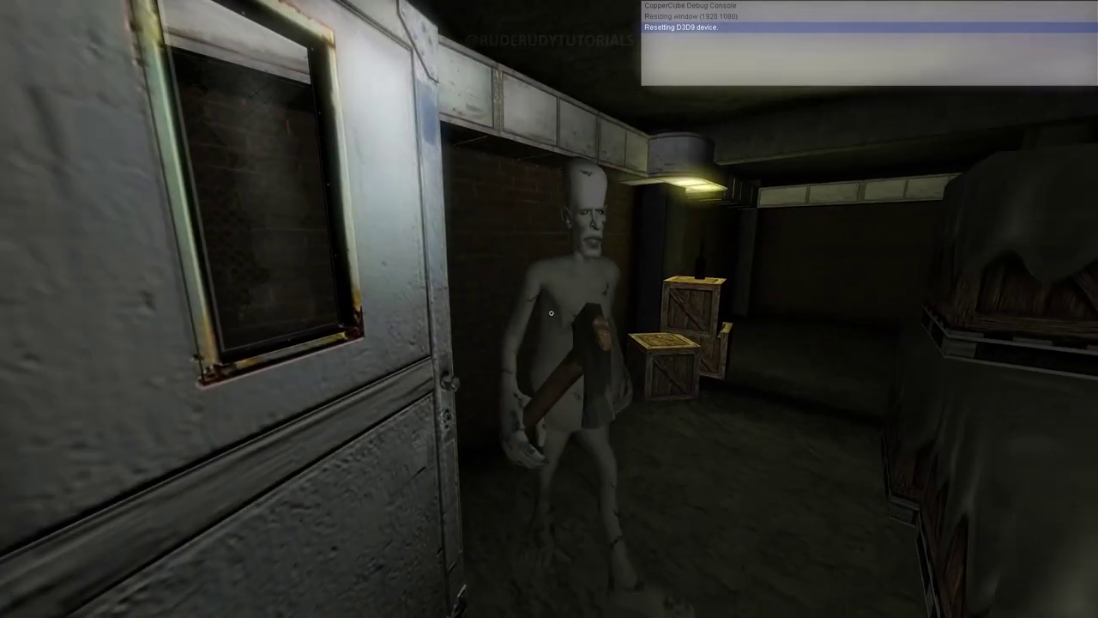
pyautogui.press('s')
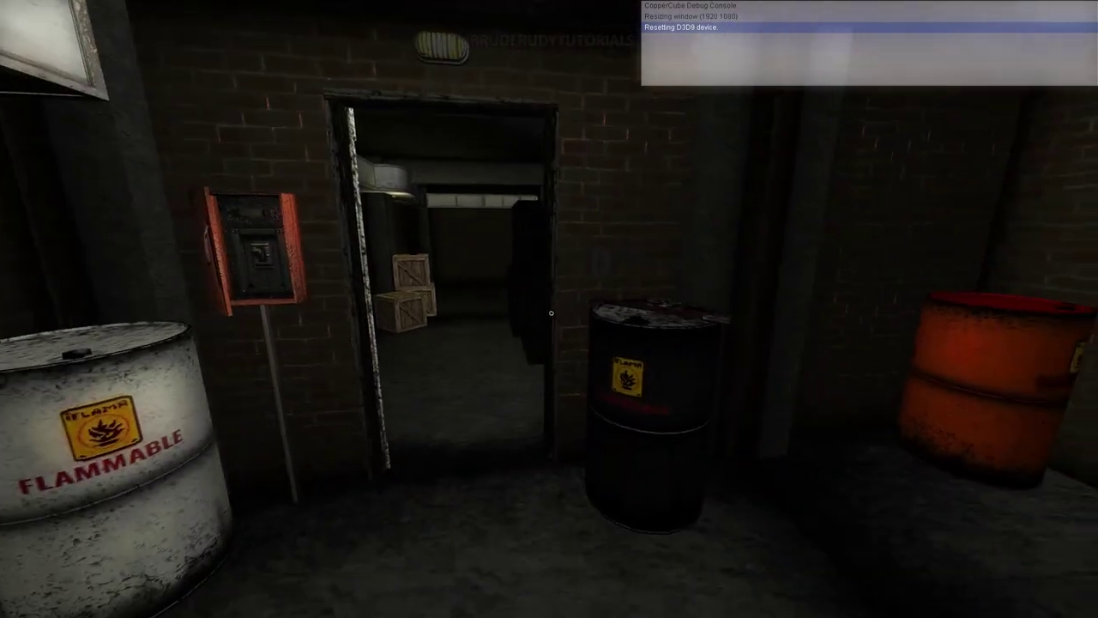
pyautogui.press('w')
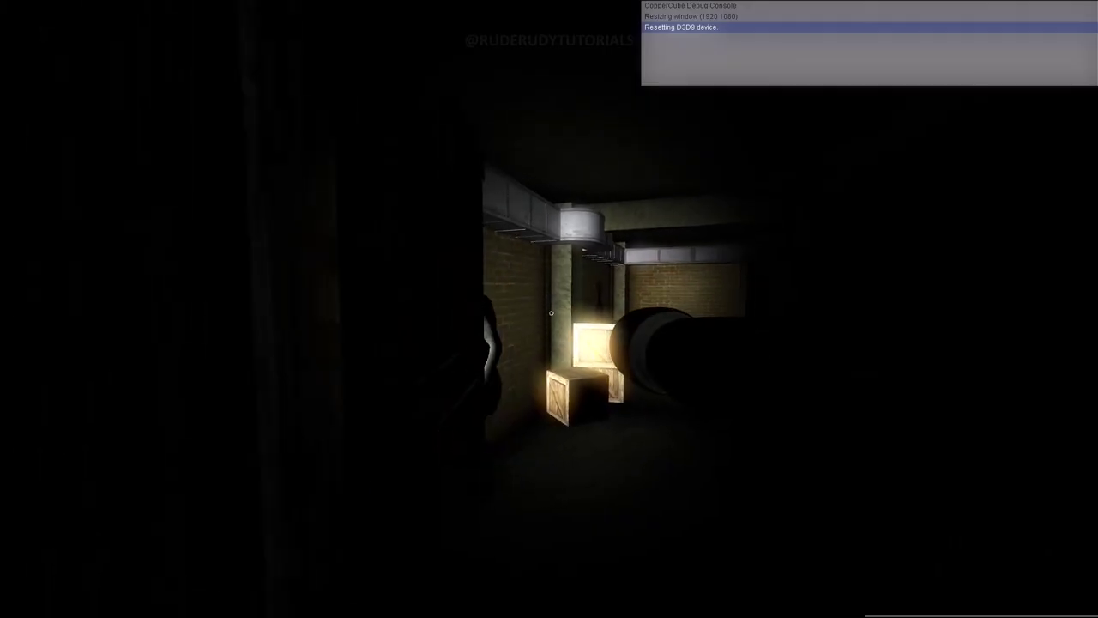
# - With the flashlight lit, advance down the crate corridor until the pale monster walks toward you
pyautogui.press('s')
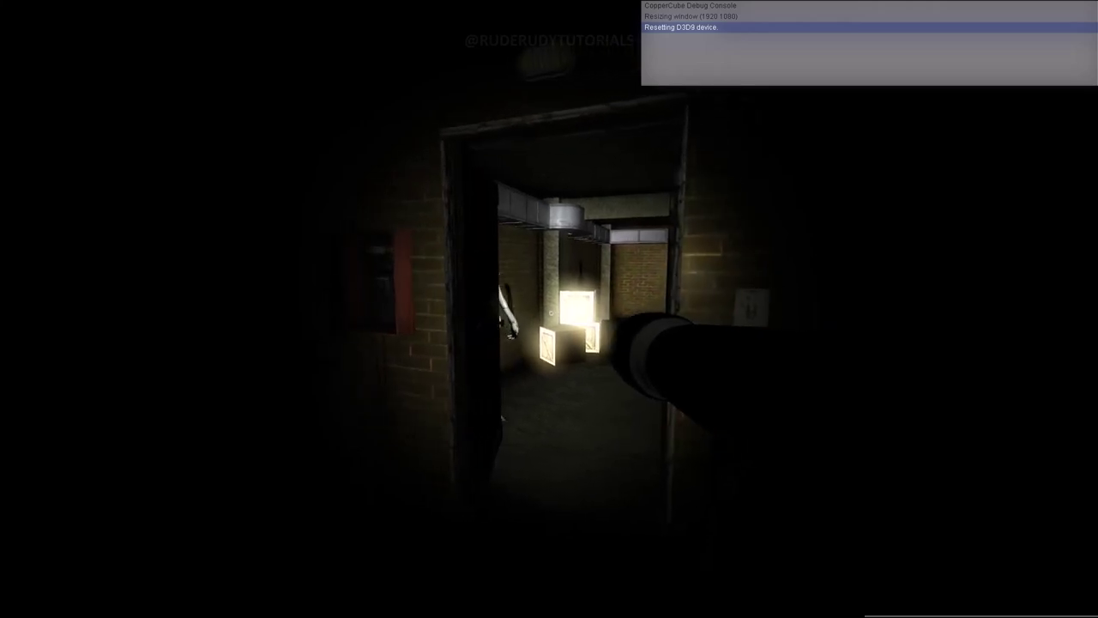
pyautogui.press('w')
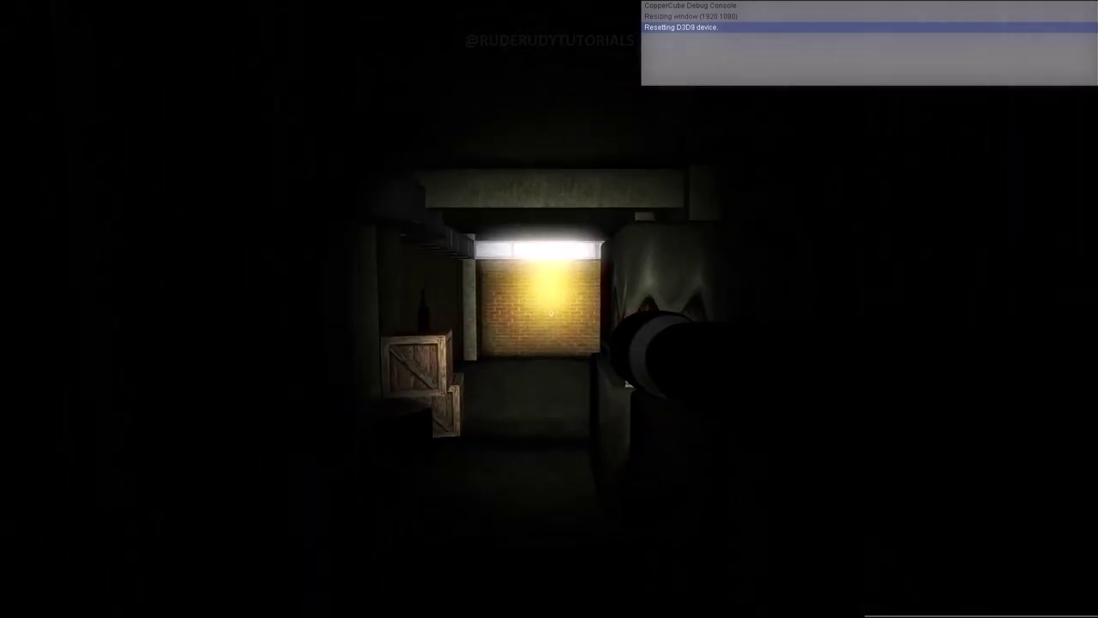
pyautogui.press('w')
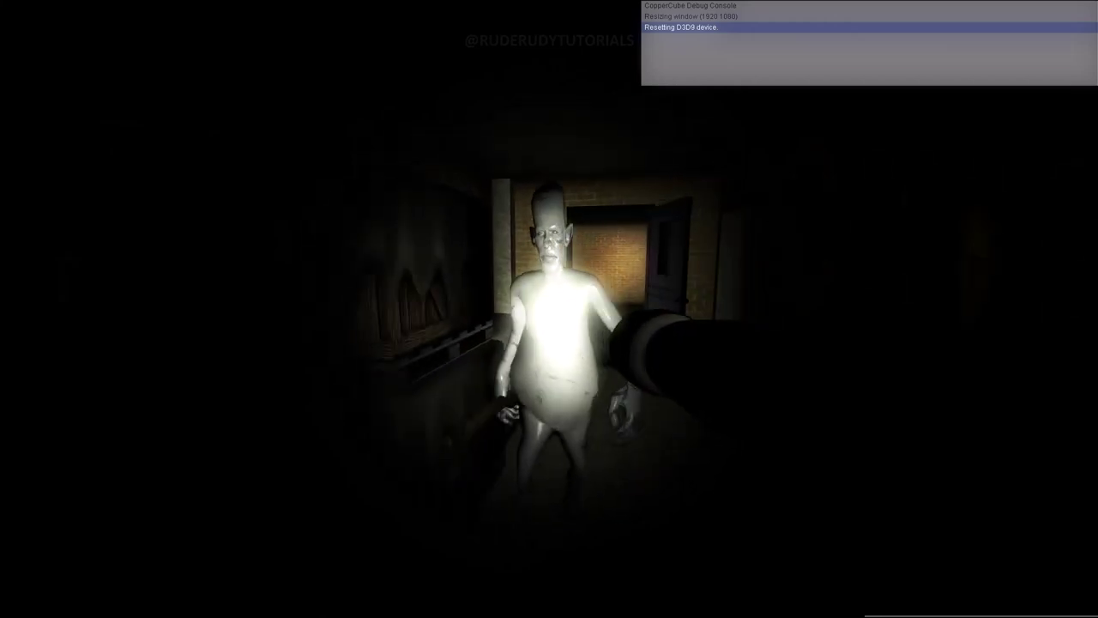
pyautogui.press('s')
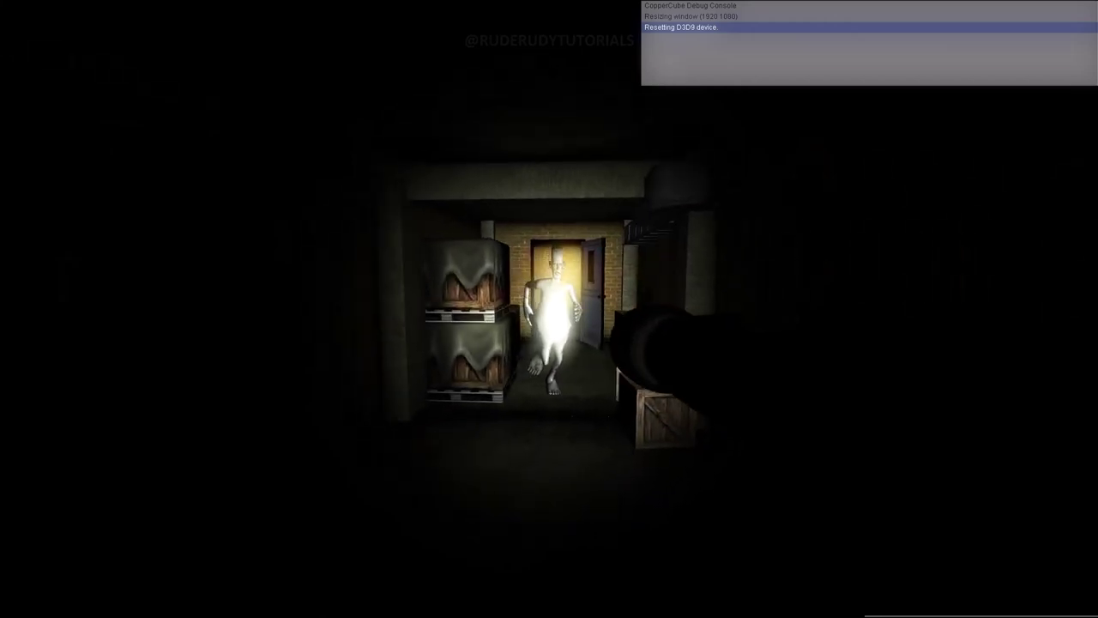
pyautogui.press('w')
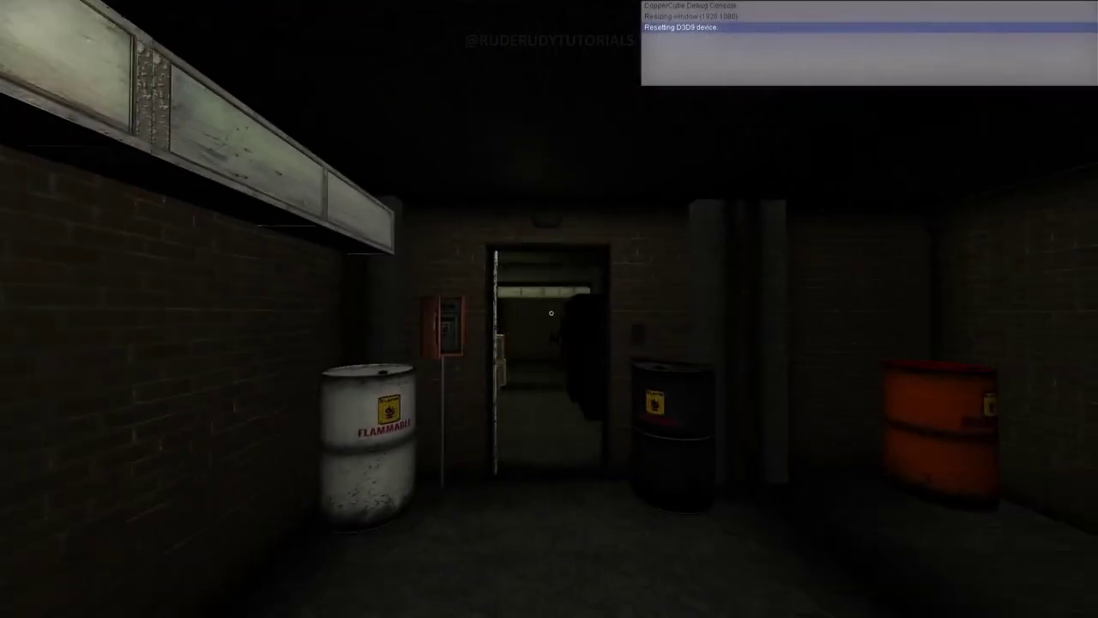
# - Walk through the doorway into the corridor and stop beside the crates with the candle-lit bottle
pyautogui.press('w')
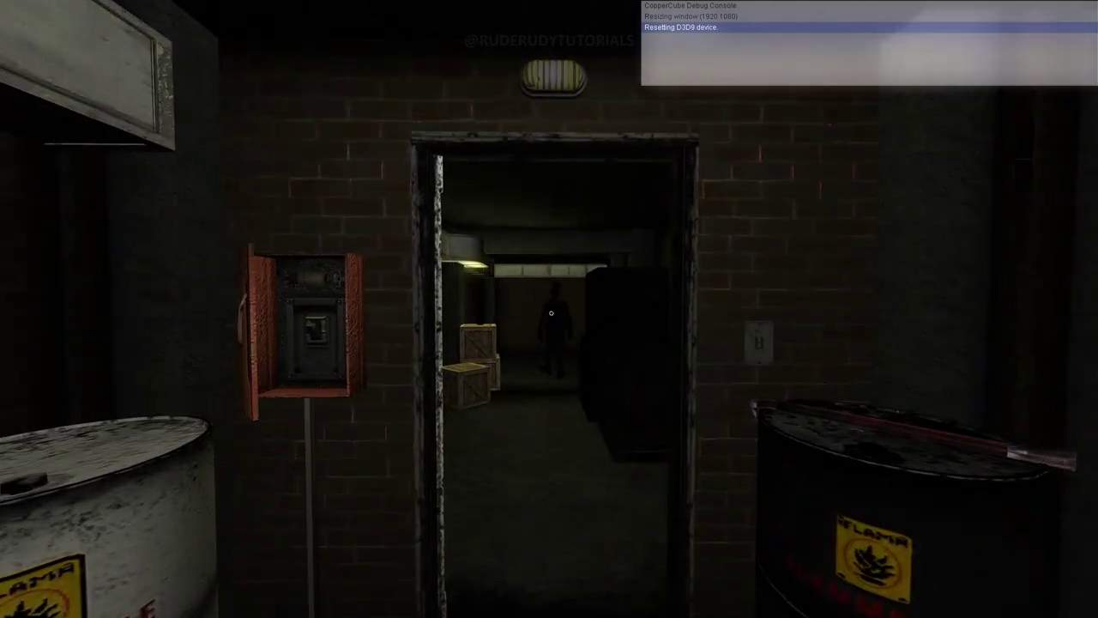
pyautogui.press('w')
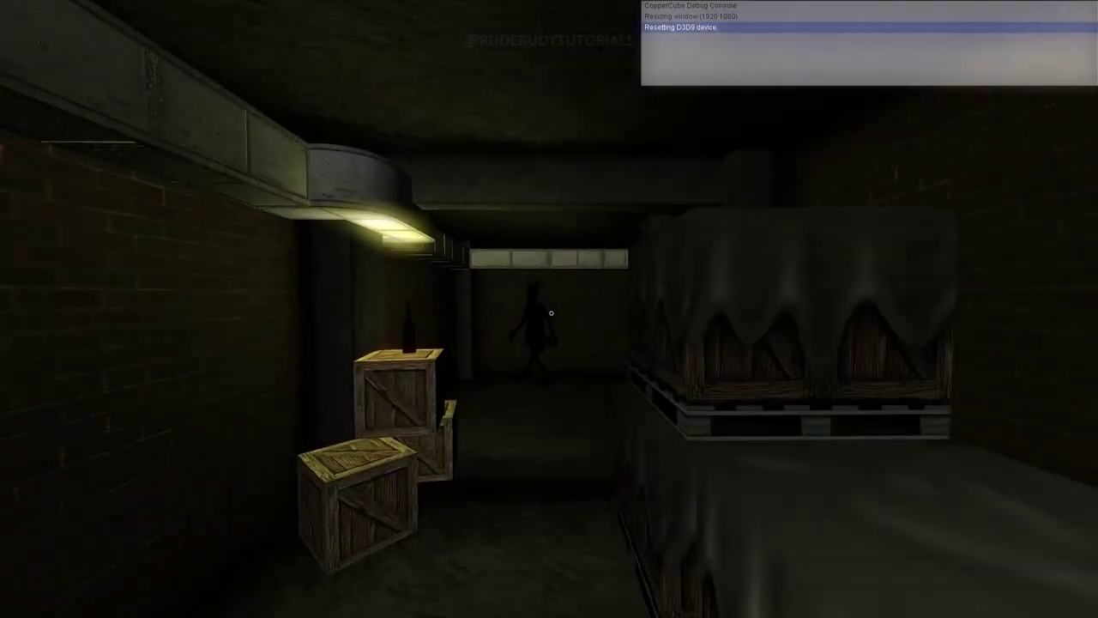
pyautogui.press('w')
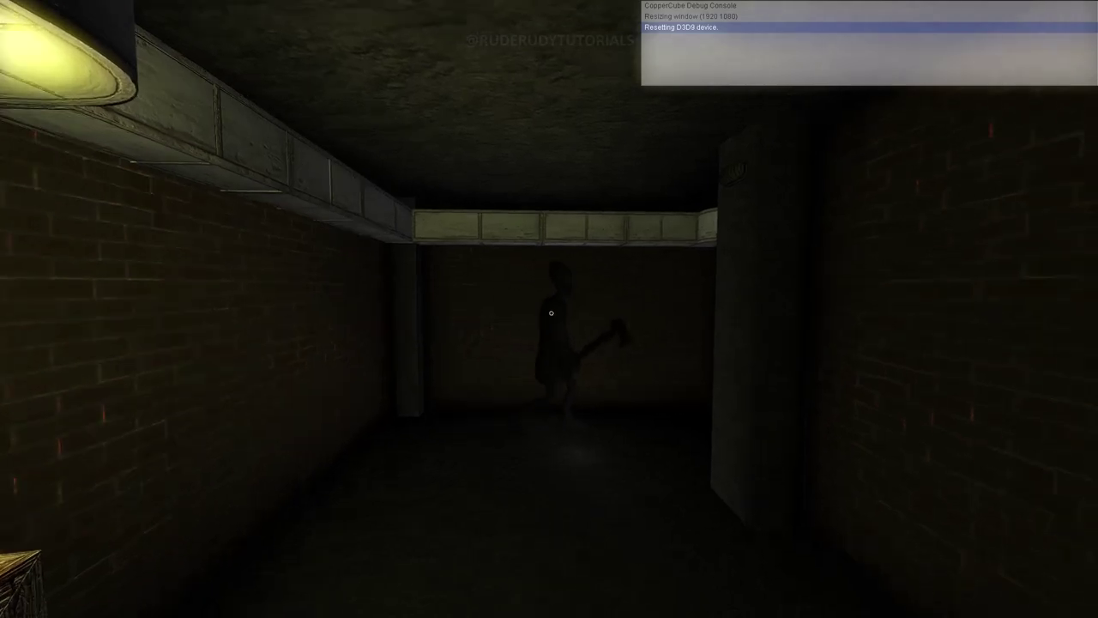
pyautogui.press('s')
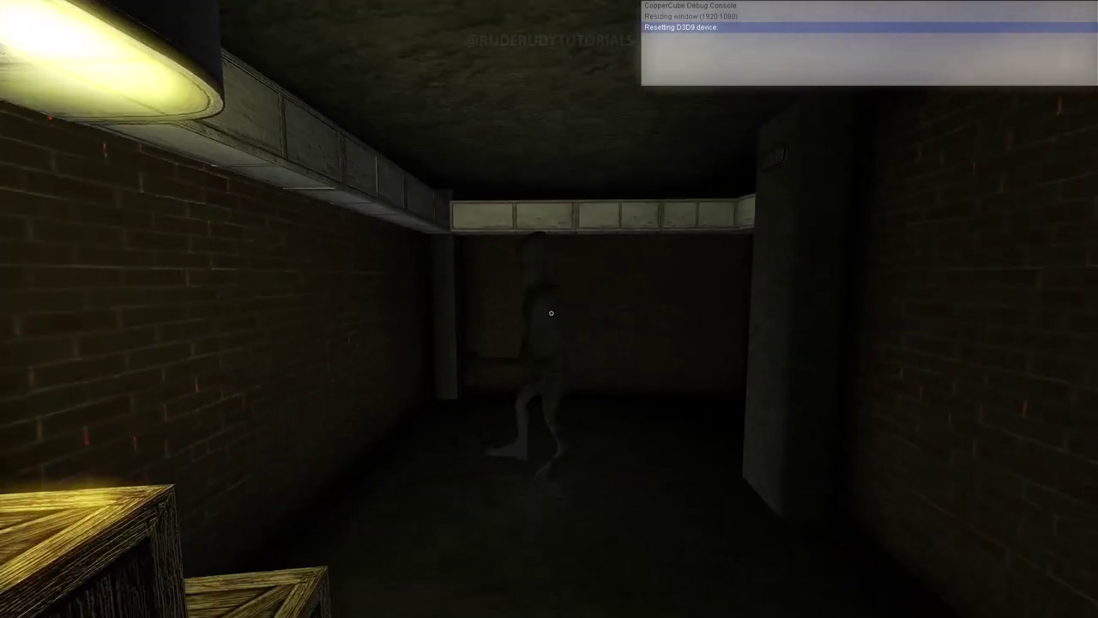
pyautogui.press('s')
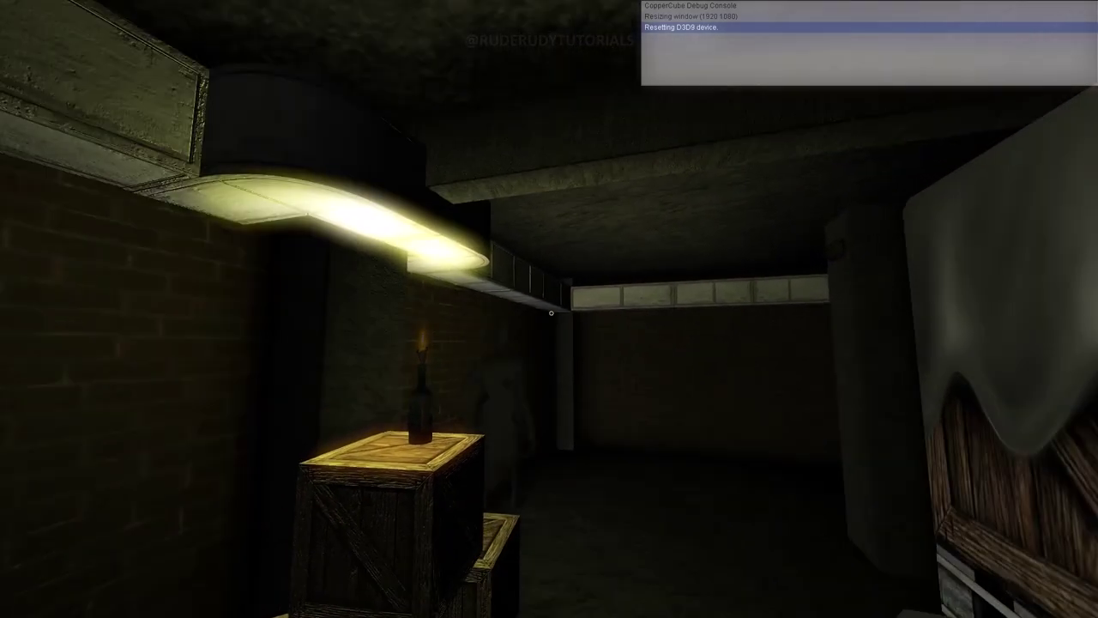
pyautogui.press('w')
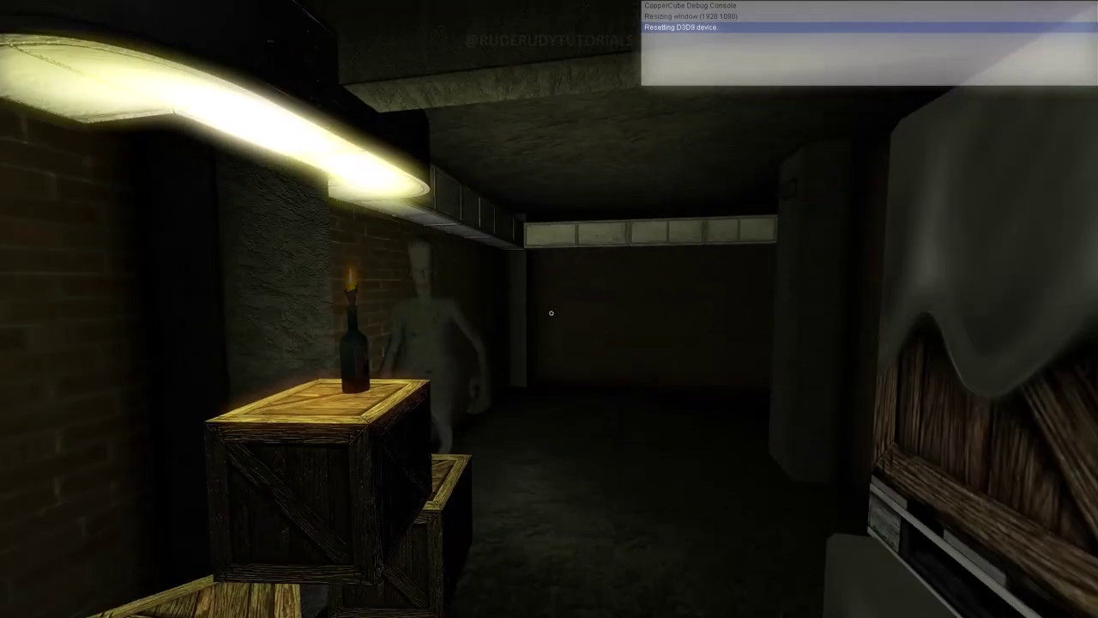
pyautogui.press('s')
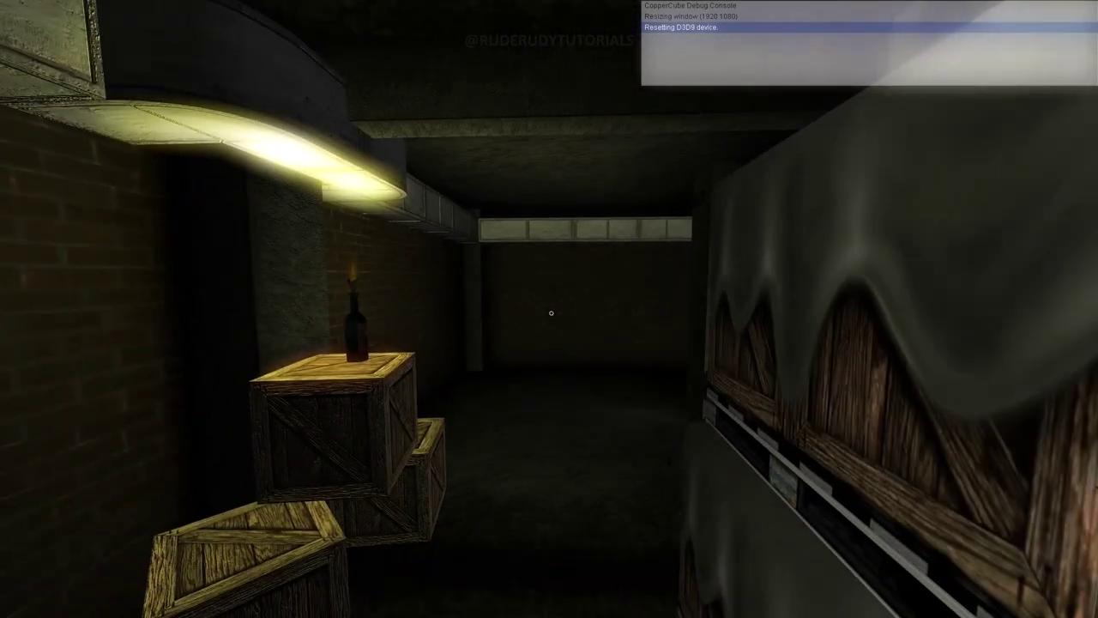